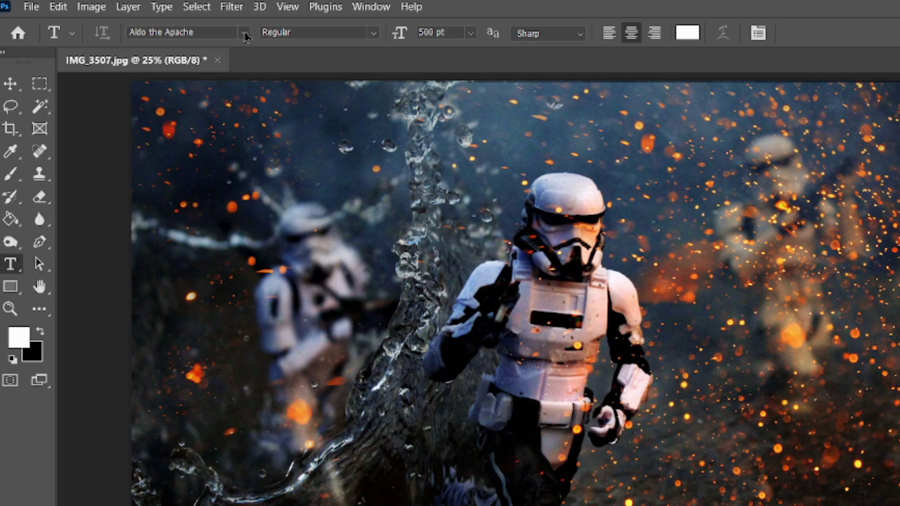
- Add the text SIRDORK in the Golden Age font at the photo's bottom left
click(245, 33)
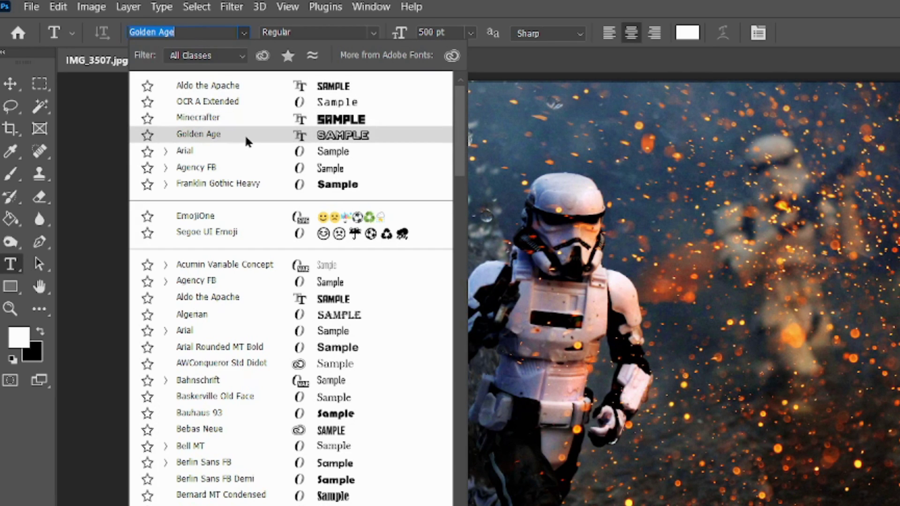
click(245, 136)
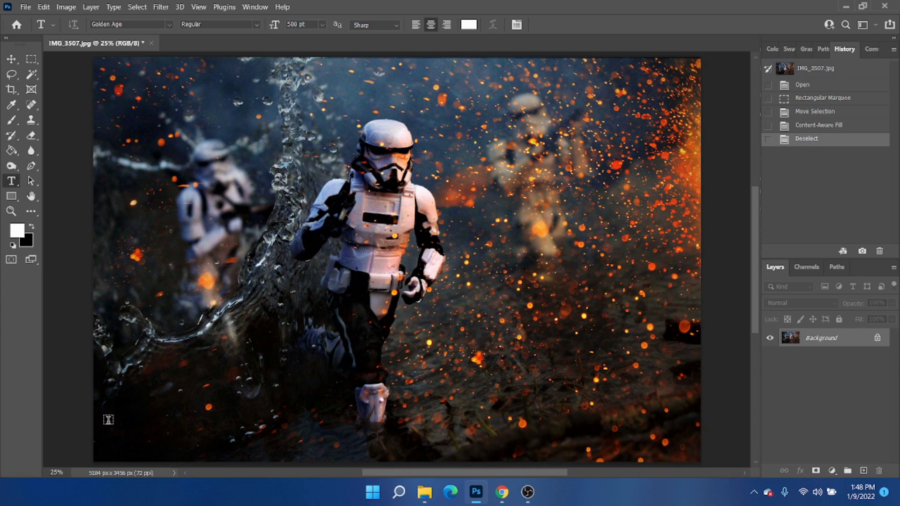
click(102, 451)
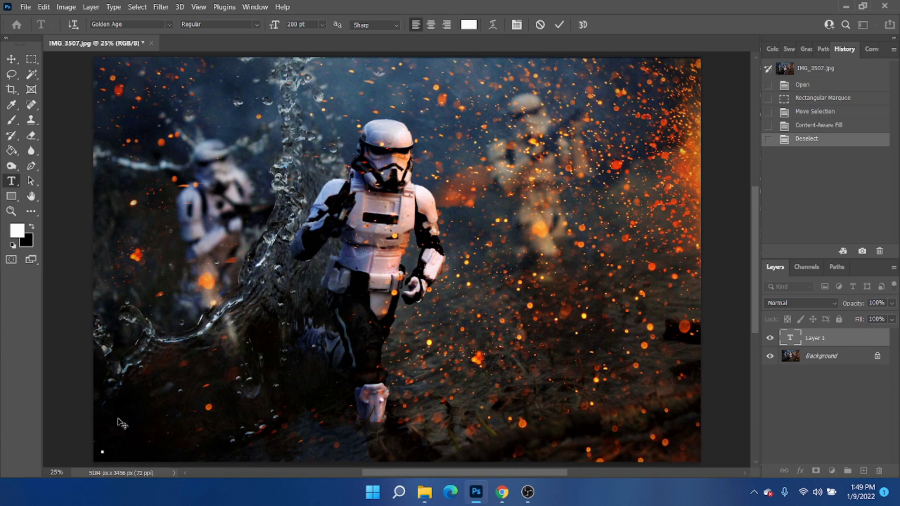
text(SIR)
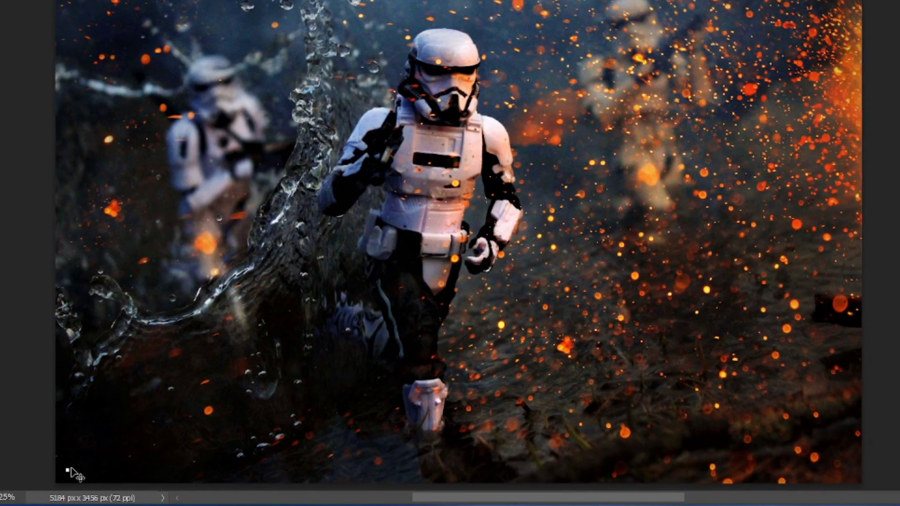
text(DORK)
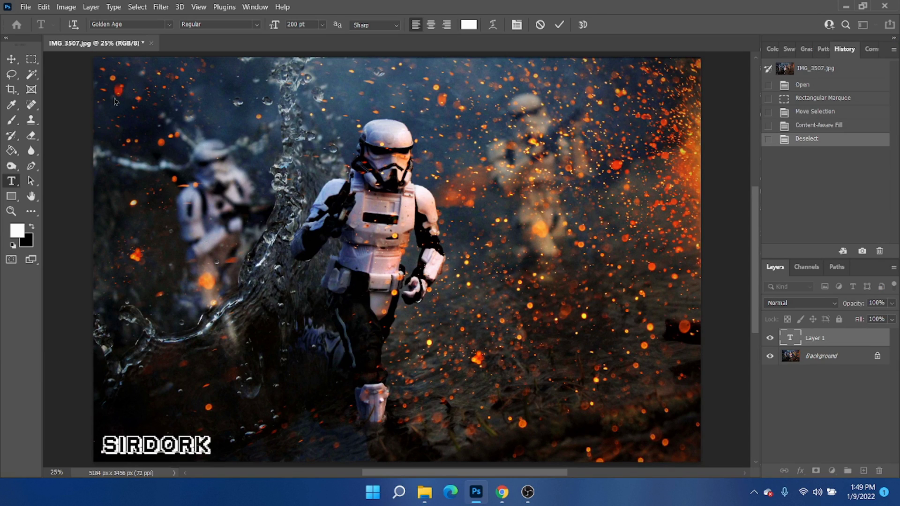
click(10, 59)
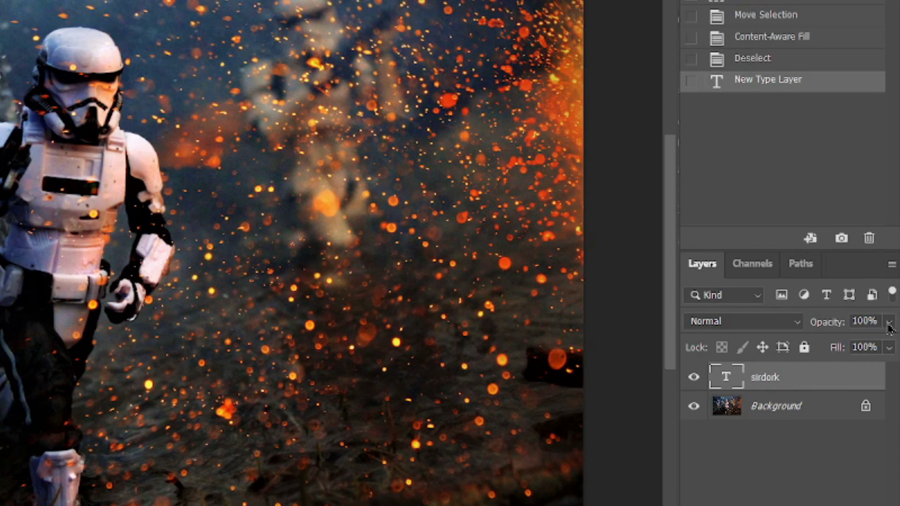
- Lower the SIRDORK text layer's opacity to 34%
click(889, 323)
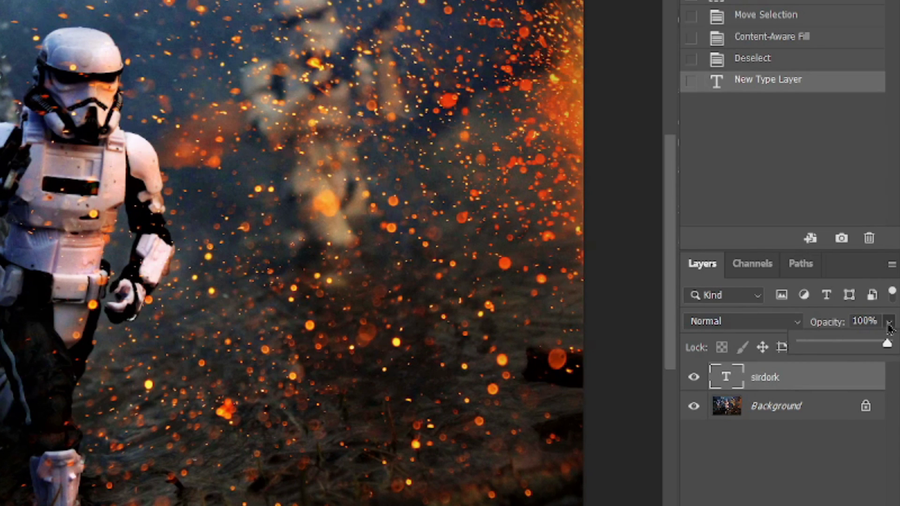
drag(833, 345, 830, 344)
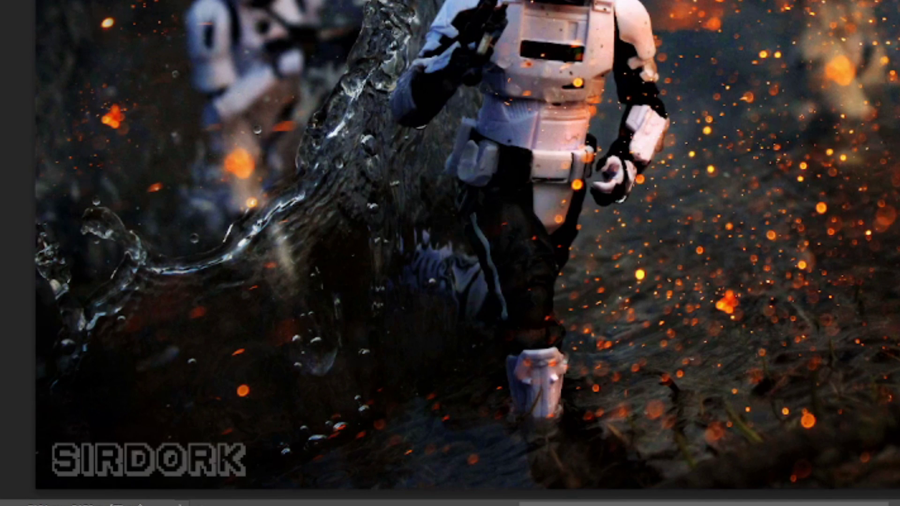
key(ctrl+z)
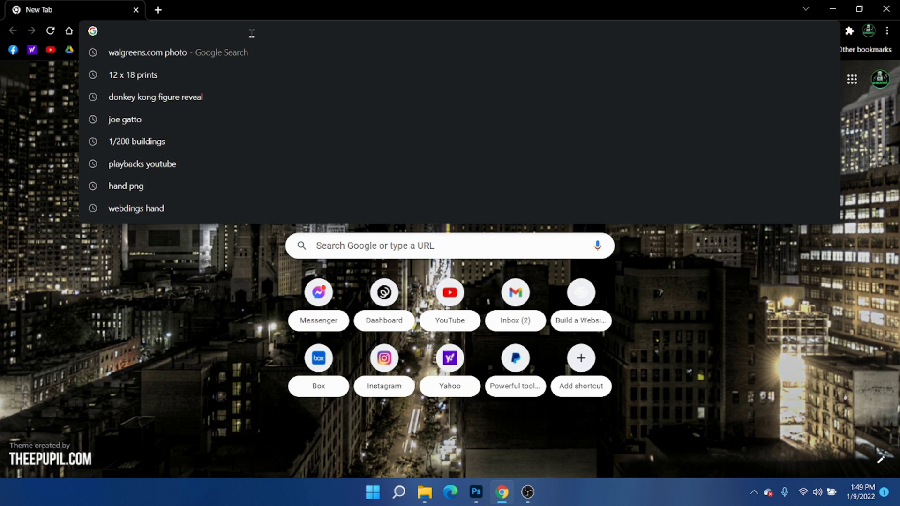
- Go to dafont.com and browse the Sci-fi font category
text(dafont.com)
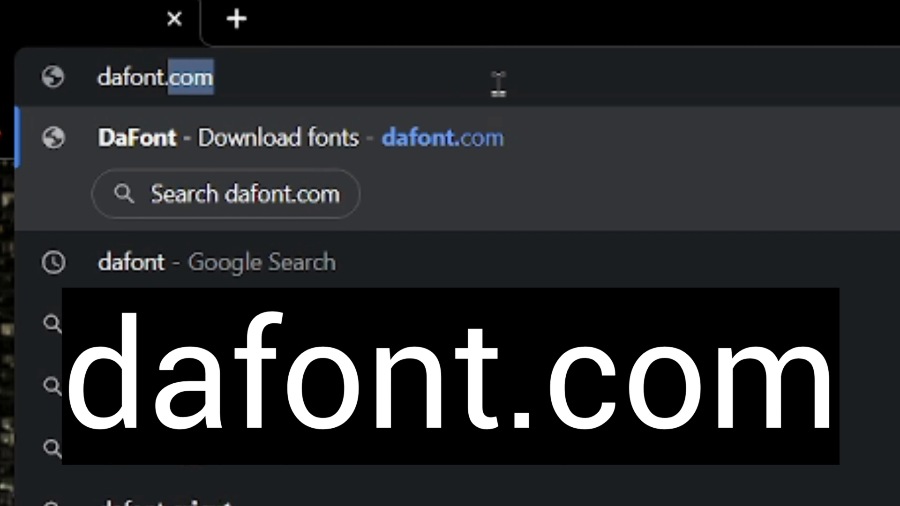
key(Return)
scroll(574, 331, down, 3)
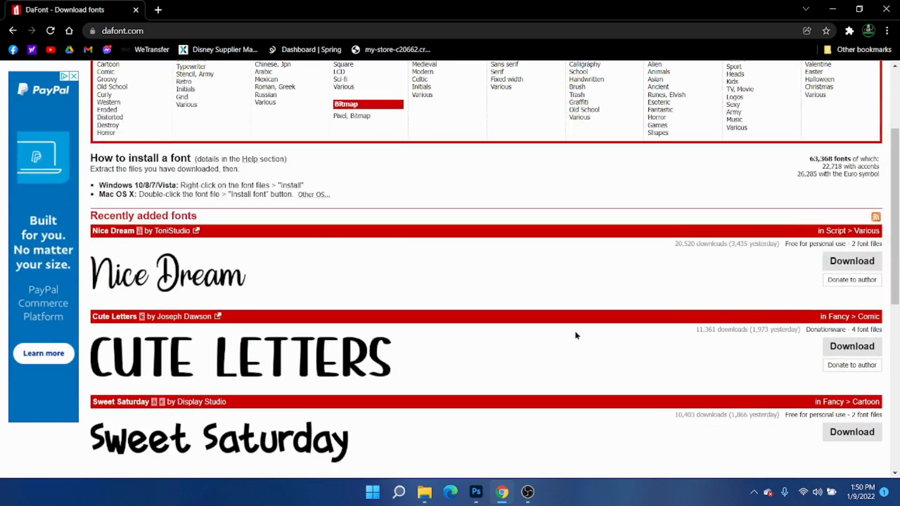
scroll(576, 332, down, 3)
scroll(576, 333, down, 5)
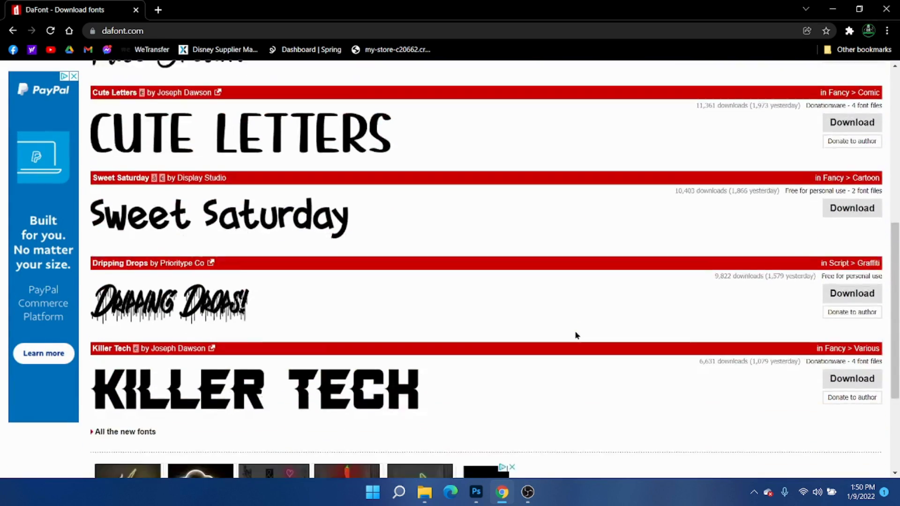
scroll(575, 334, up, 9)
scroll(576, 336, up, 1)
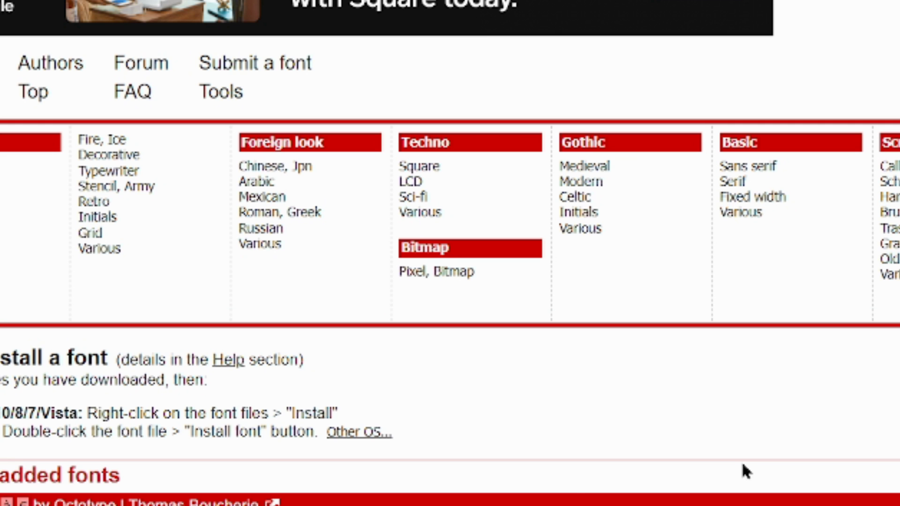
click(416, 197)
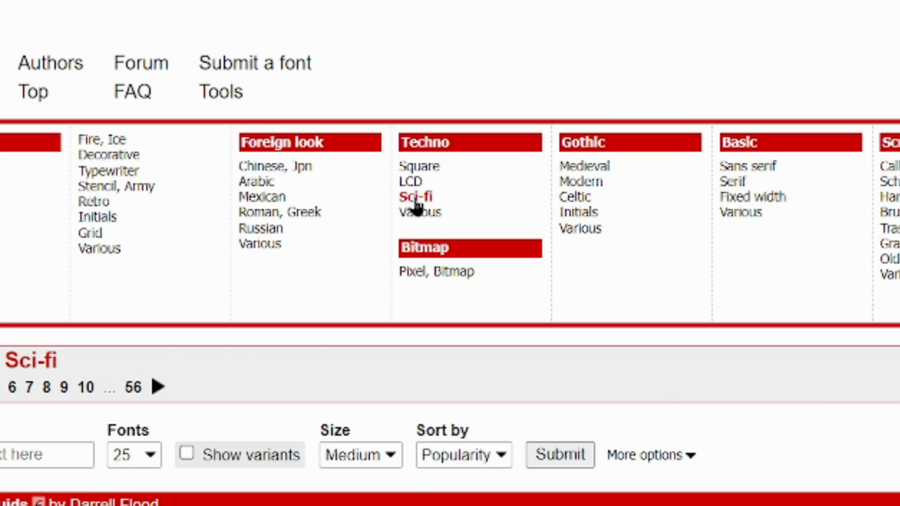
- Download the Nasalization font and save nasalization.zip to Downloads
scroll(478, 356, down, 9)
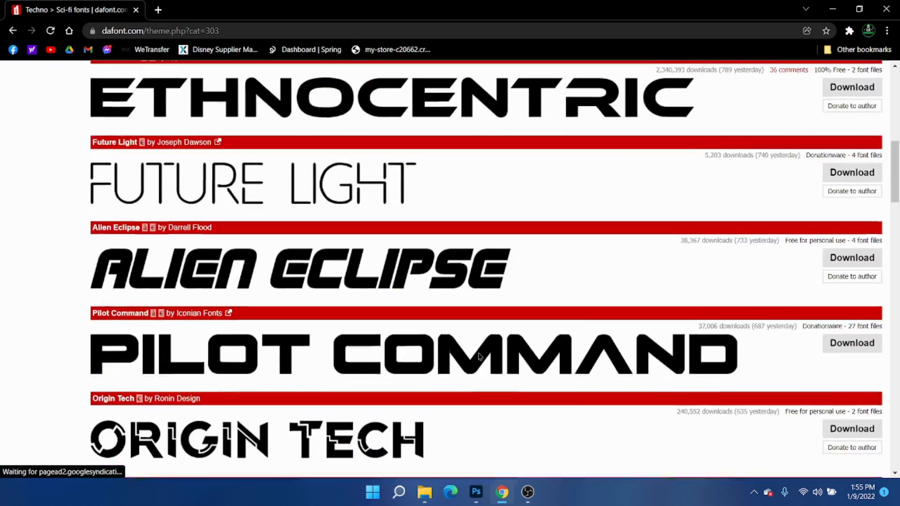
scroll(478, 357, down, 20)
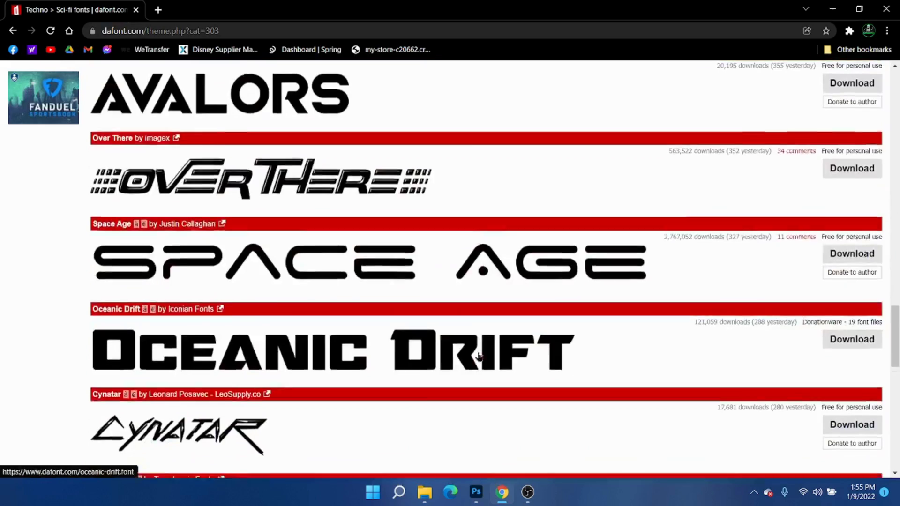
scroll(479, 356, down, 15)
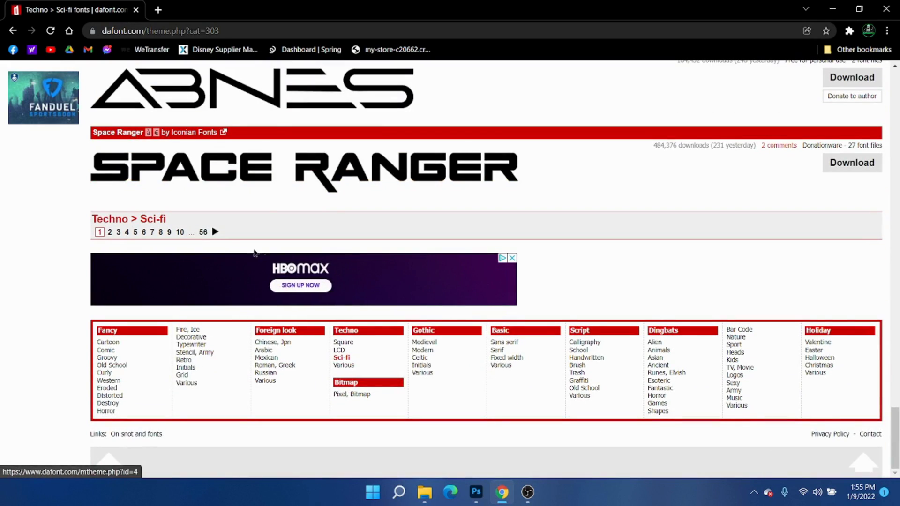
scroll(416, 185, up, 15)
scroll(417, 185, up, 10)
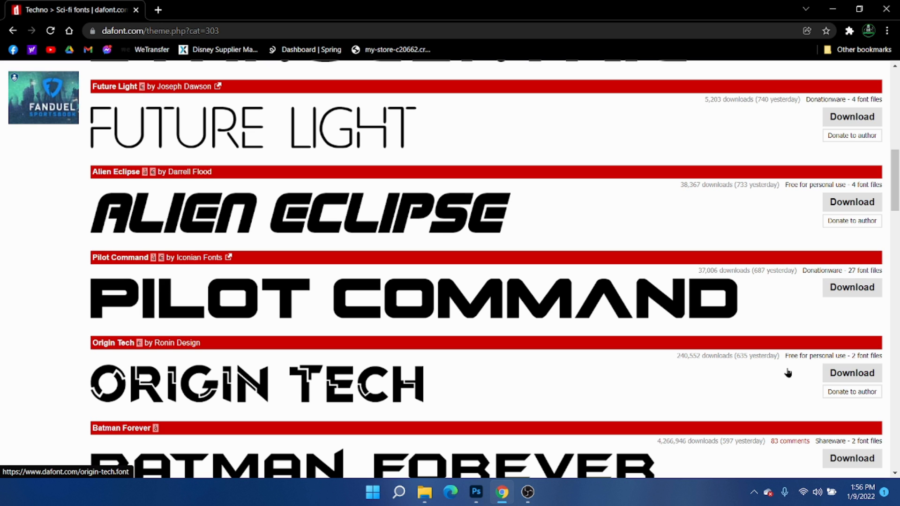
scroll(773, 343, up, 7)
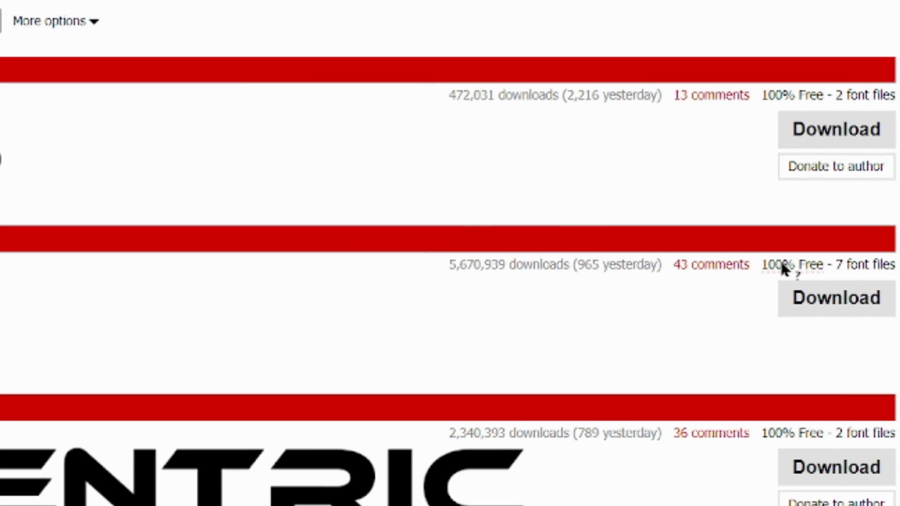
scroll(768, 270, down, 5)
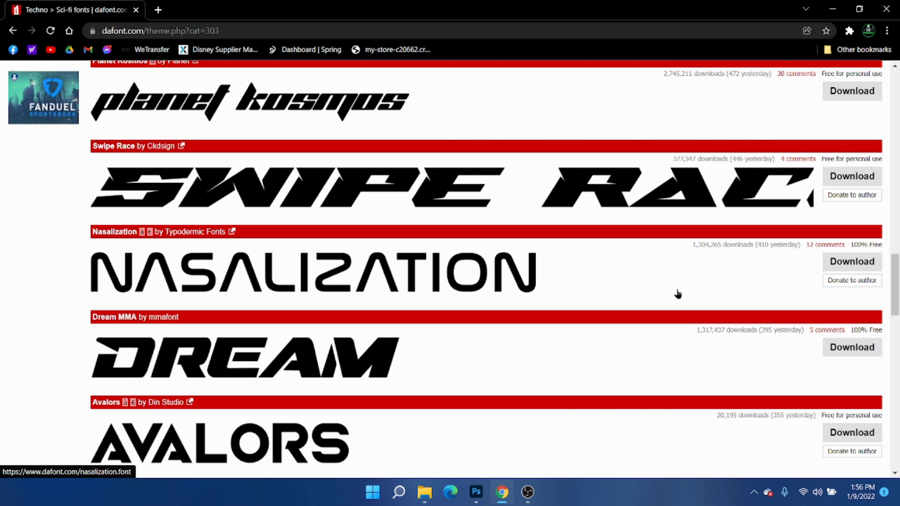
click(849, 264)
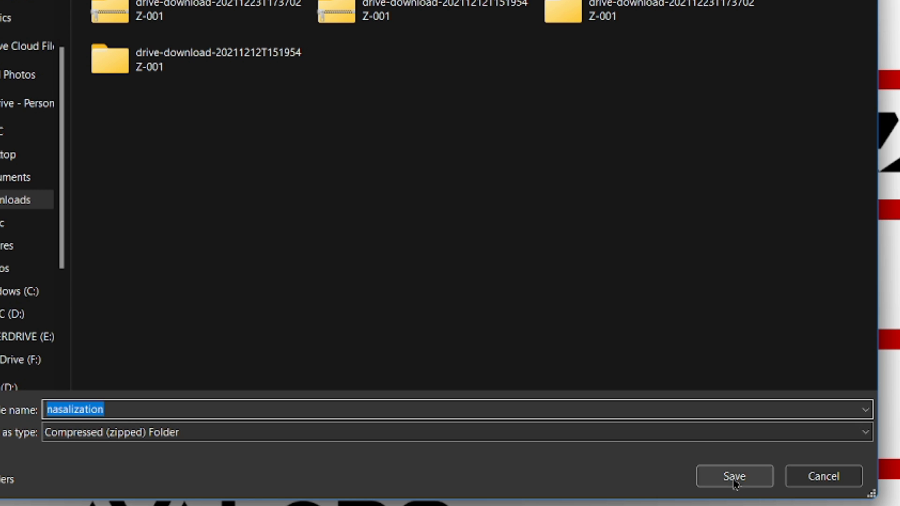
click(533, 407)
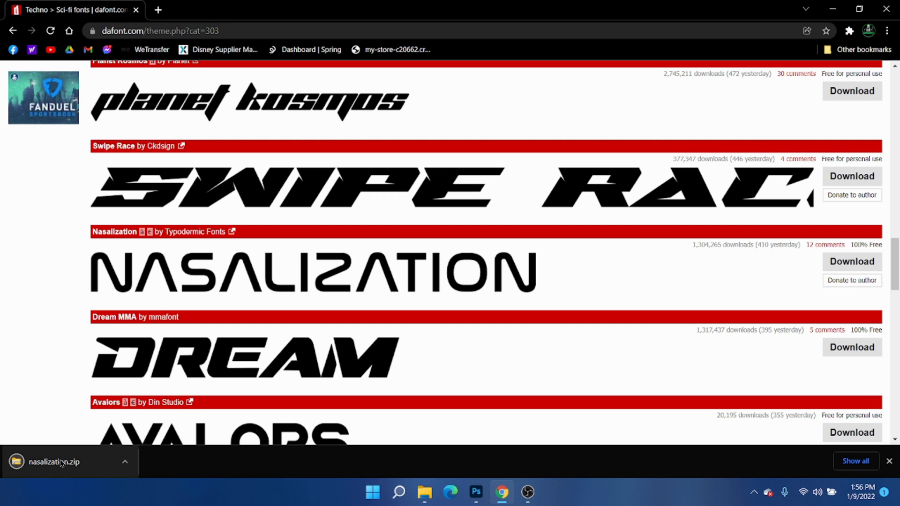
right_click(61, 463)
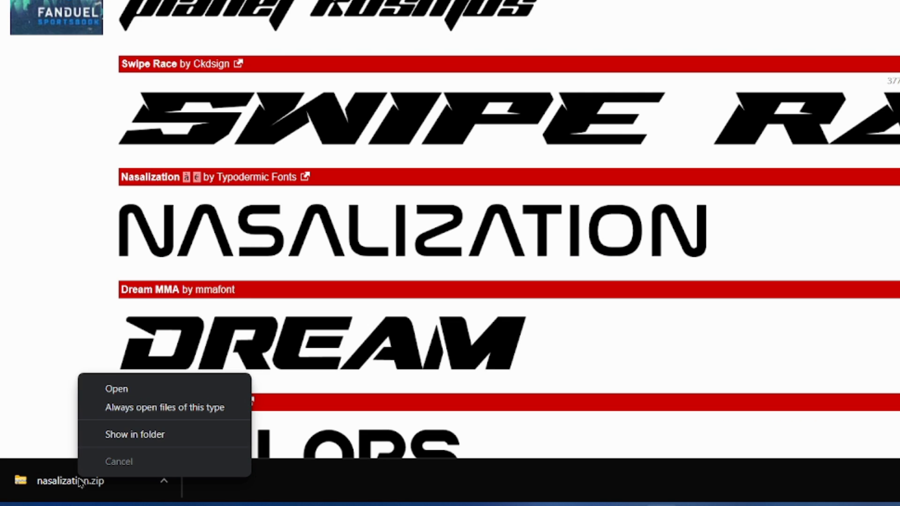
- Extract nasalization.zip into a nasalization folder in Downloads
click(125, 436)
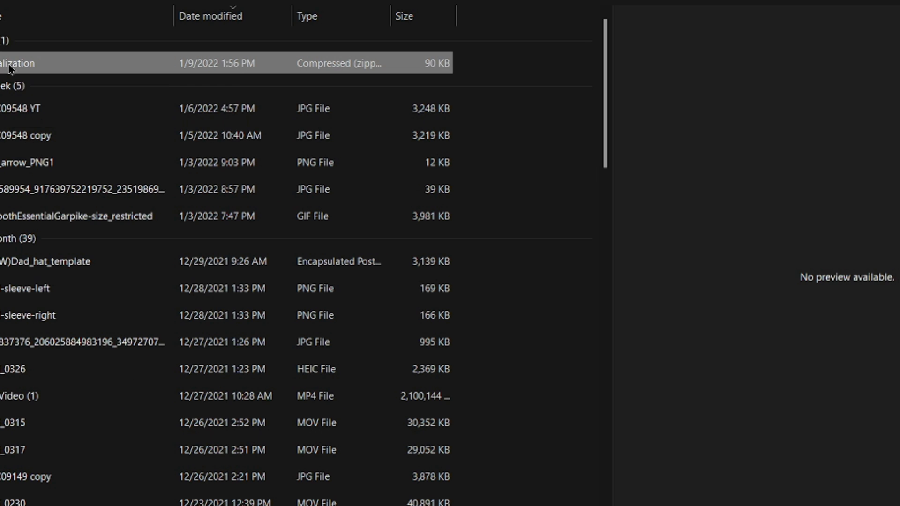
right_click(26, 74)
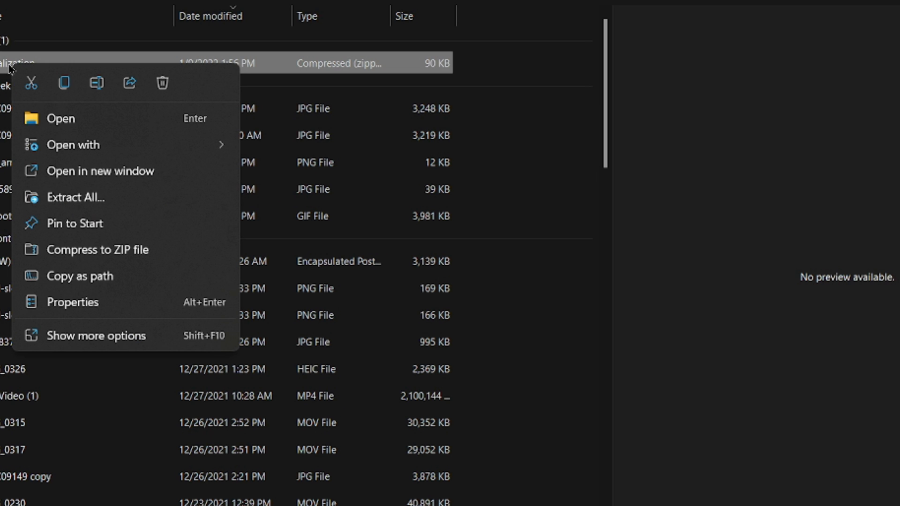
click(75, 197)
click(557, 362)
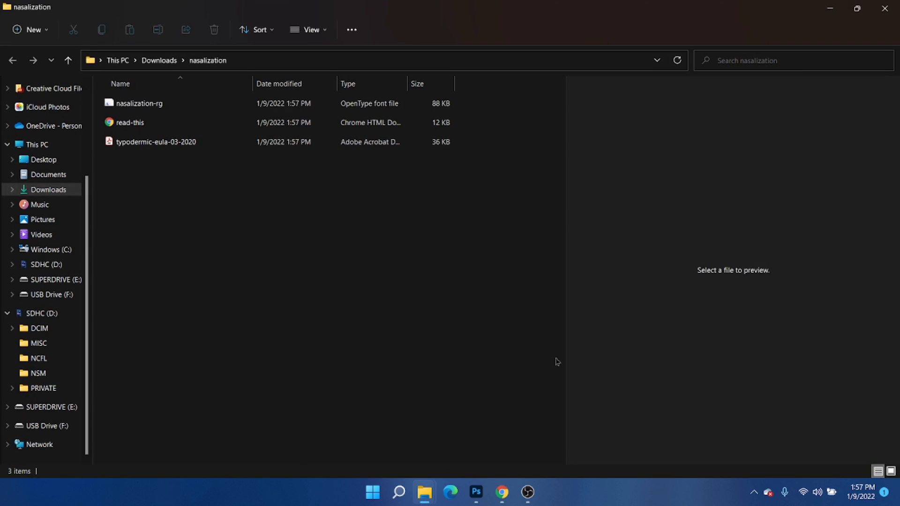
- Install the nasalization-rg font file
click(197, 104)
double_click(197, 104)
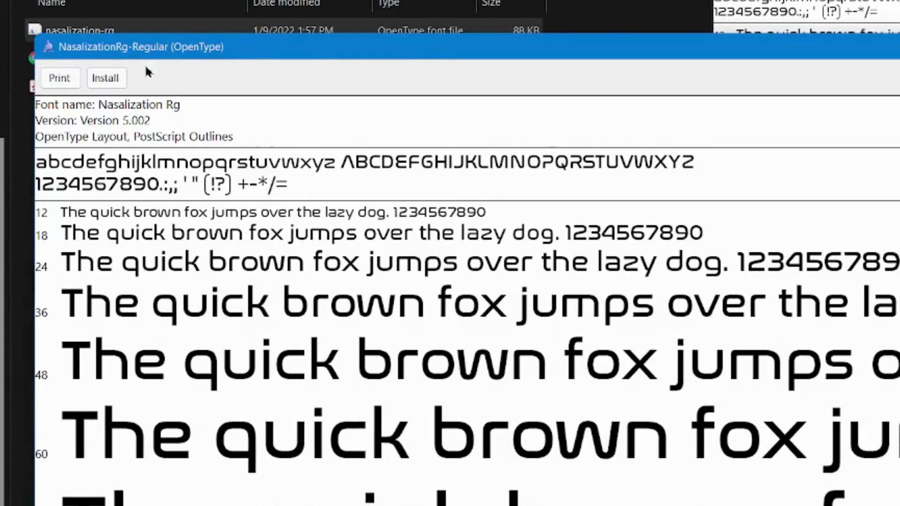
click(113, 86)
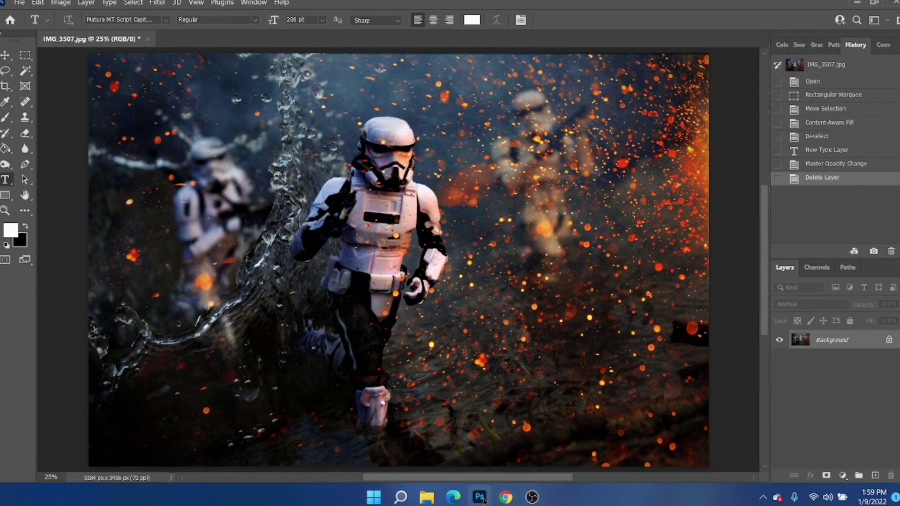
- Type sirdork in the Nasalization font at the photo's bottom left
click(159, 10)
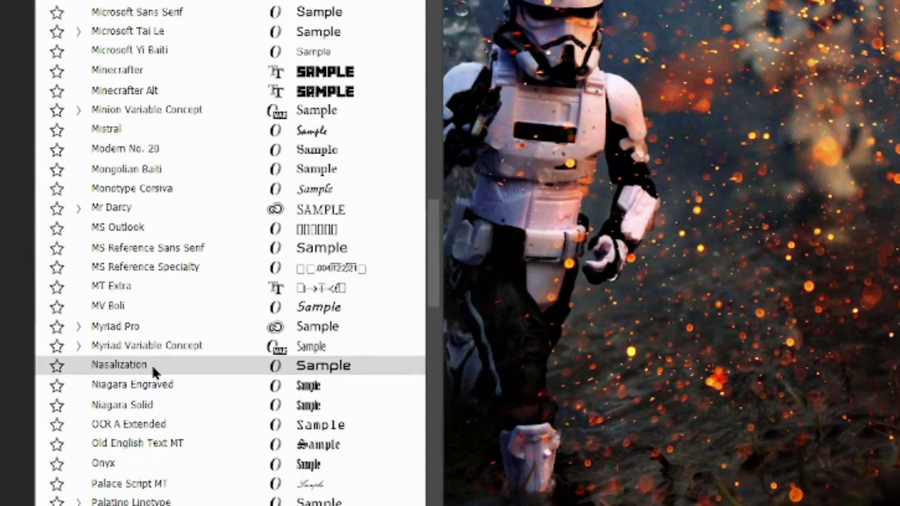
click(131, 378)
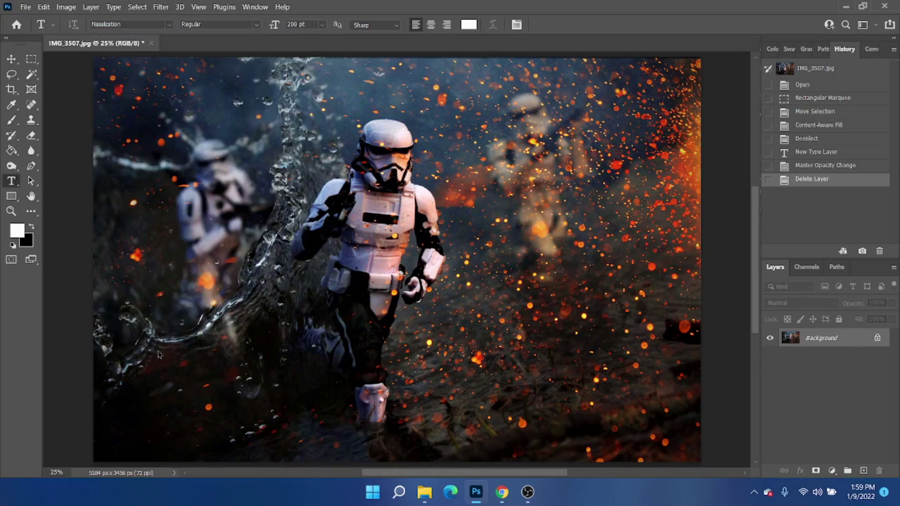
click(112, 454)
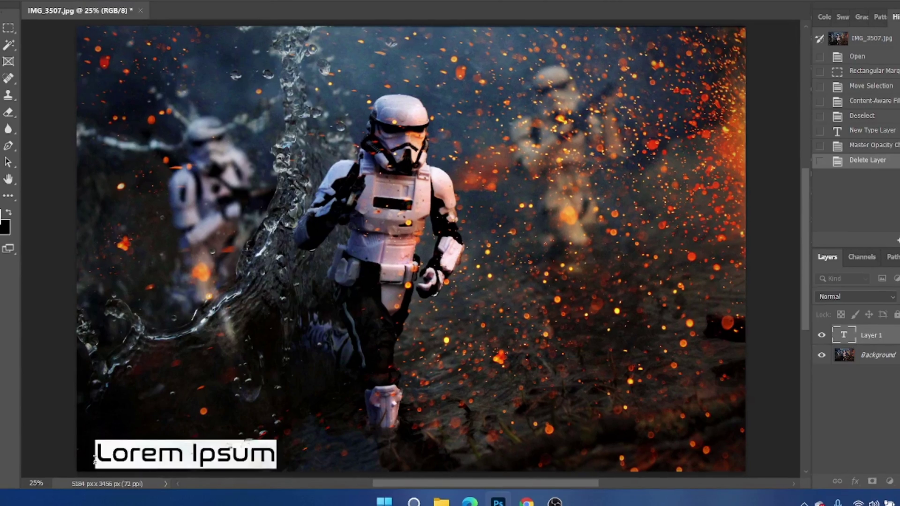
text(sirdork)
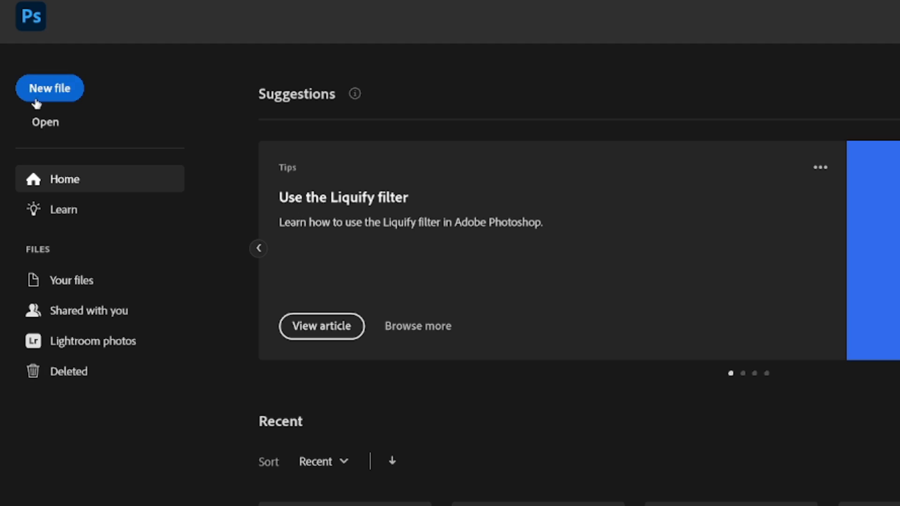
- Create a transparent 3000 × 3000 px document at 300 ppi
click(41, 99)
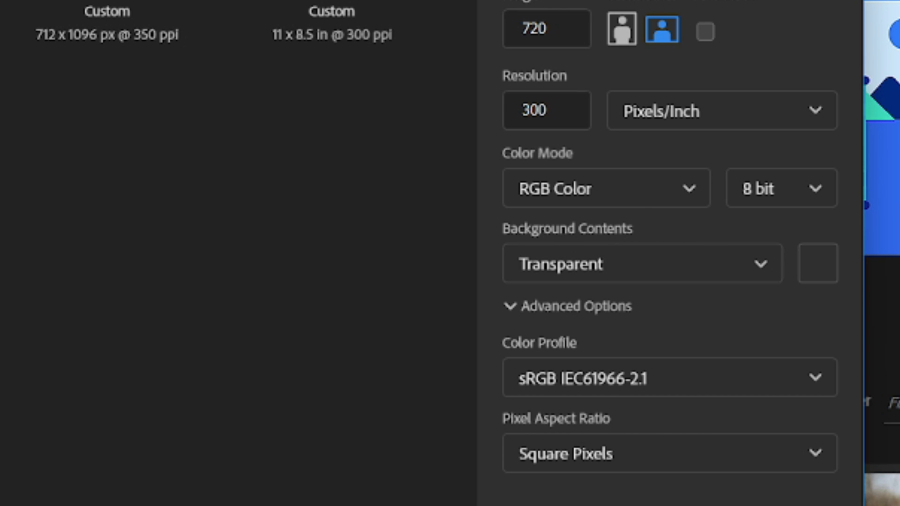
double_click(602, 128)
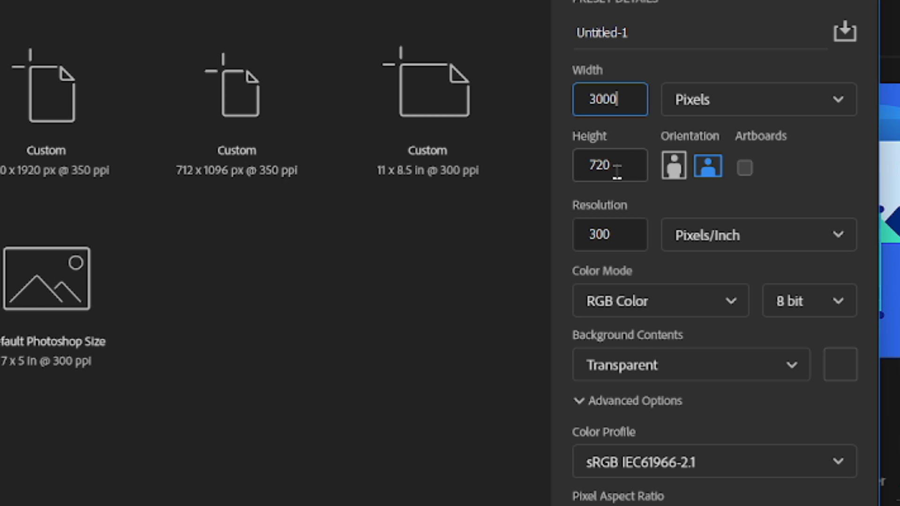
double_click(617, 173)
text(3000)
key(Return)
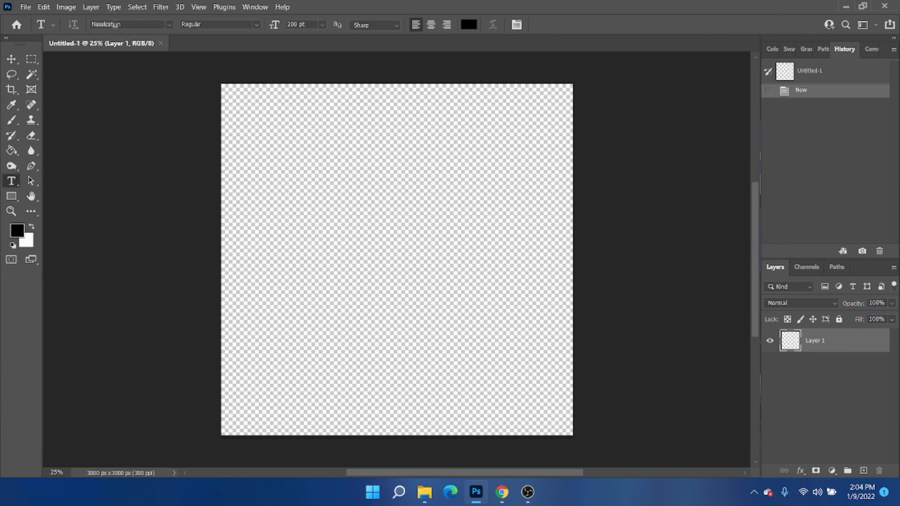
- Type sirdork at 150 pt on the blank canvas and move it lower
click(273, 231)
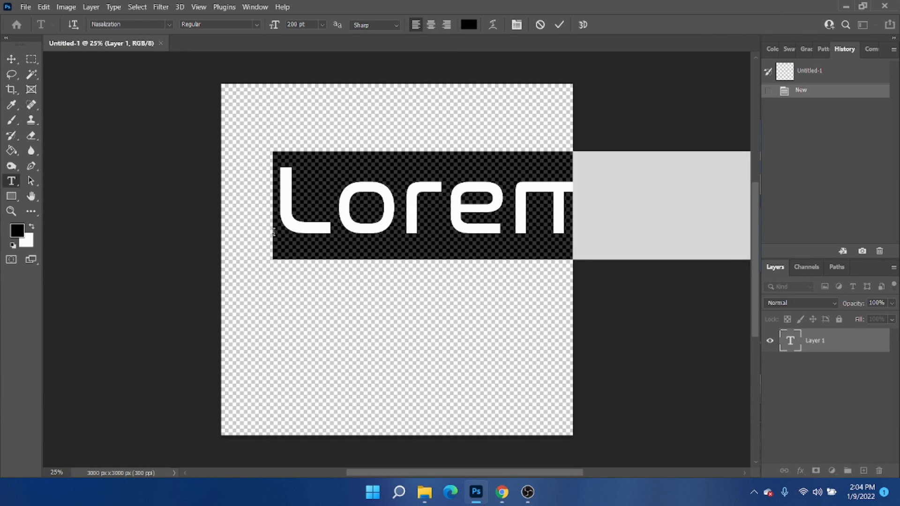
text(sirdork)
key(ctrl+a)
key(ctrl+alt+shift+comma)
key(ctrl+alt+shift+comma)
key(ctrl+alt+shift+comma)
key(ctrl+alt+shift+comma)
key(ctrl+alt+shift+comma)
click(11, 59)
drag(396, 199, 396, 239)
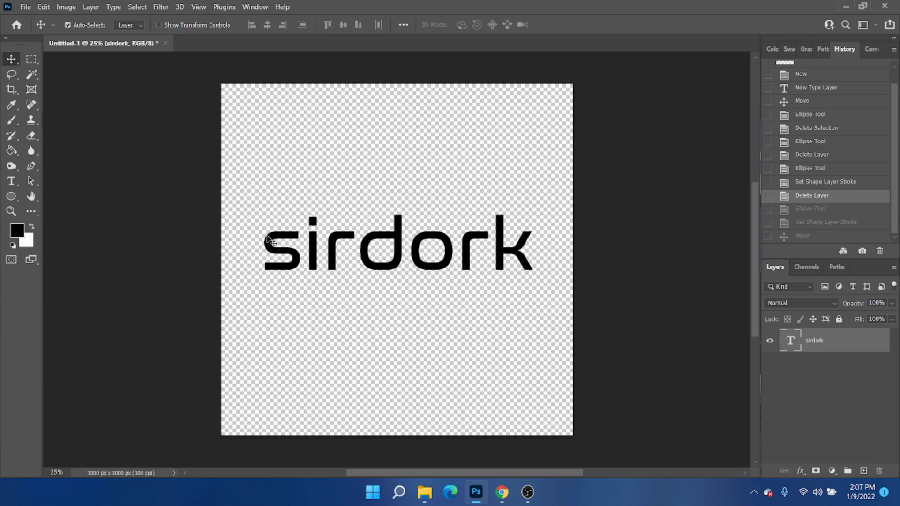
- Draw an ellipse around sirdork, position it, and rasterize the Ellipse 1 layer
key(u)
mouse_move(289, 204)
mouse_down()
mouse_move(389, 274)
mouse_move(513, 325)
mouse_move(502, 353)
mouse_up()
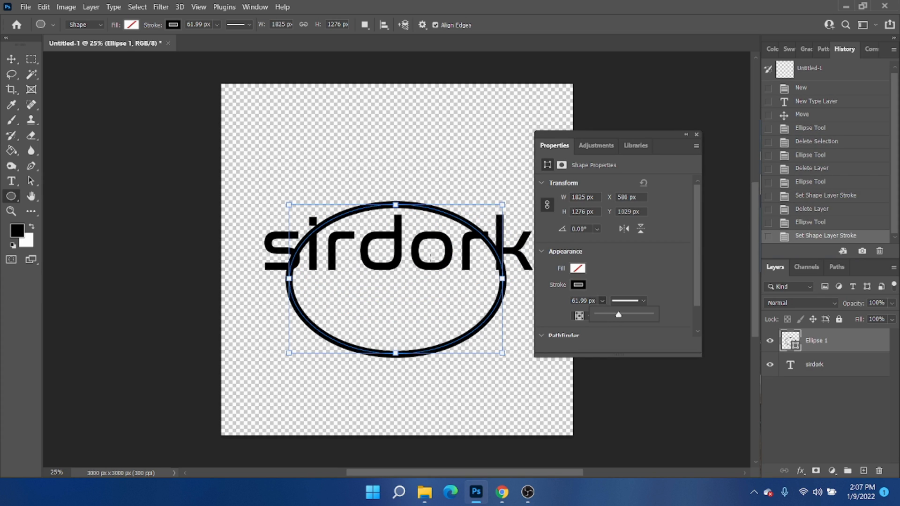
key(v)
drag(438, 211, 438, 188)
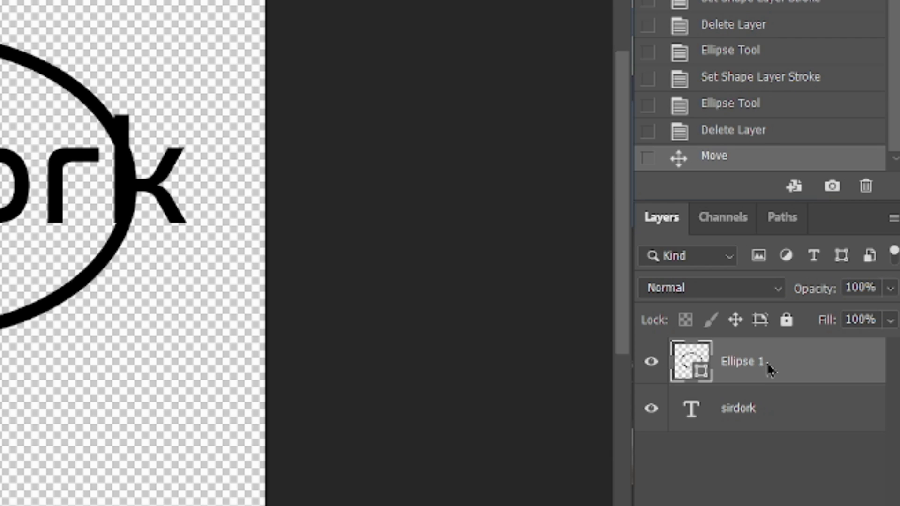
right_click(769, 370)
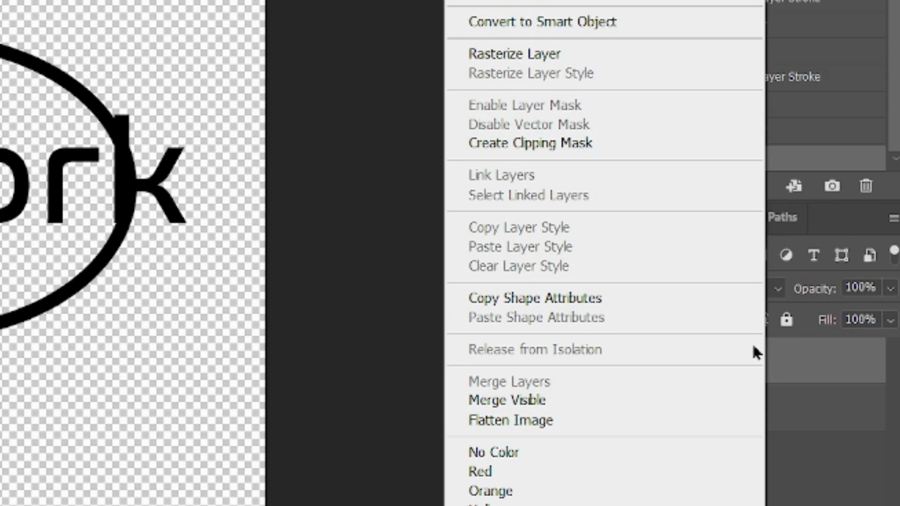
click(743, 200)
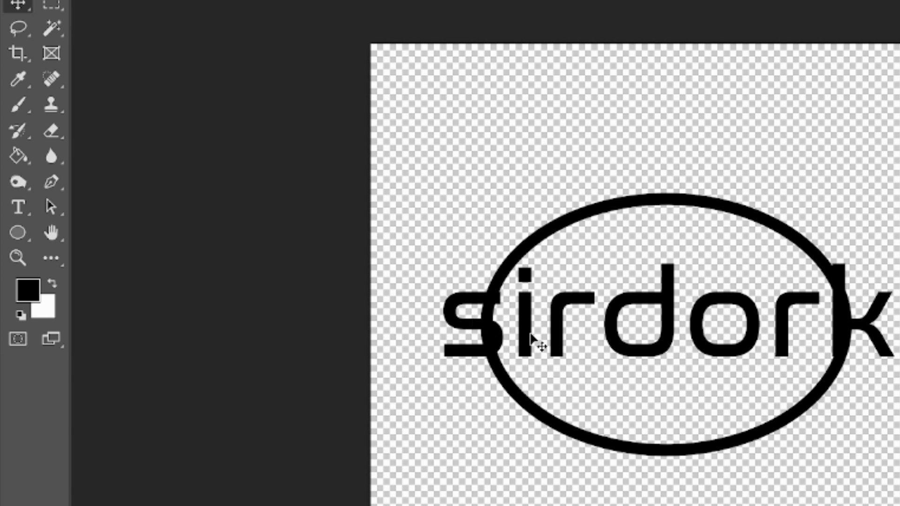
- Erase the ellipse outline over the s and k with a 511 px eraser
click(55, 131)
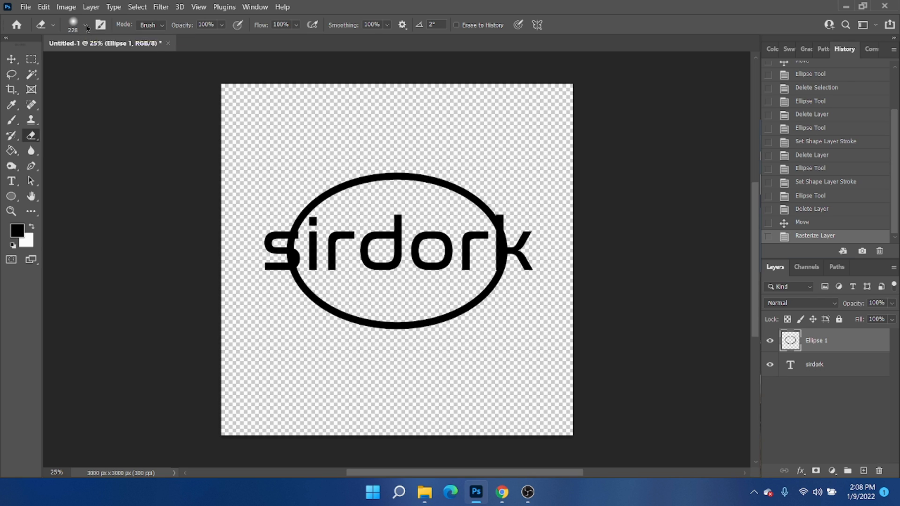
click(85, 25)
key(Return)
click(84, 26)
click(130, 64)
click(298, 249)
click(505, 262)
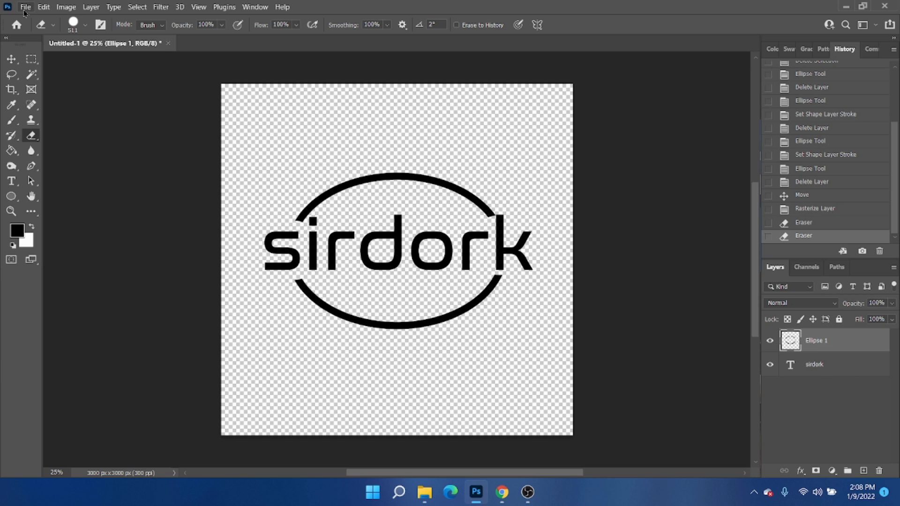
- Save a PNG copy of the logo named Watermark
click(24, 9)
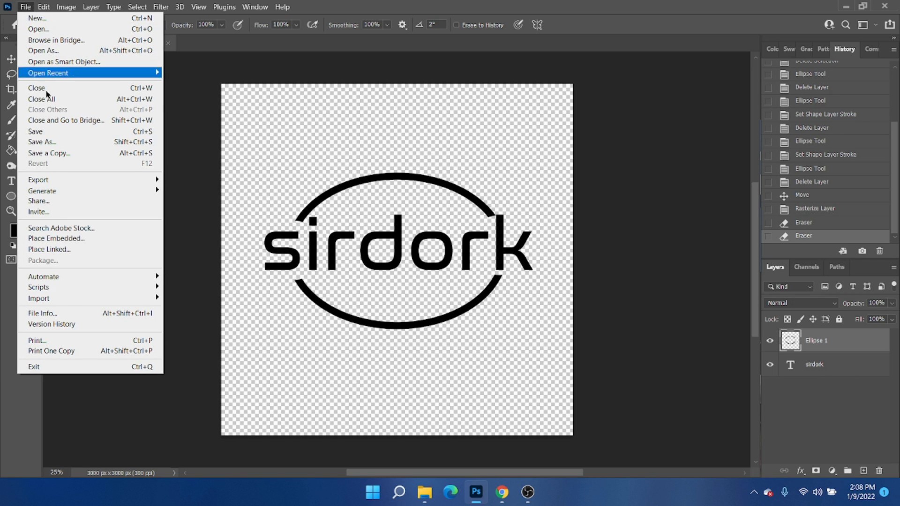
click(47, 153)
drag(741, 89, 514, 85)
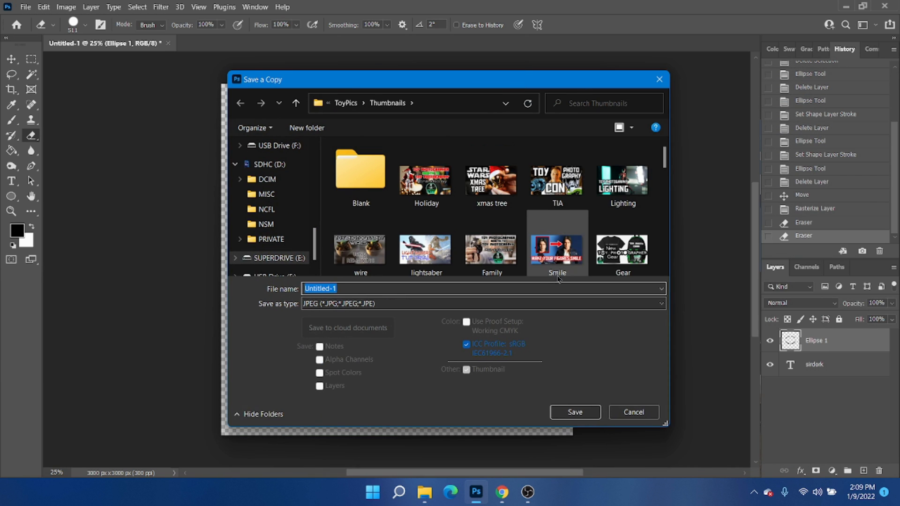
click(539, 304)
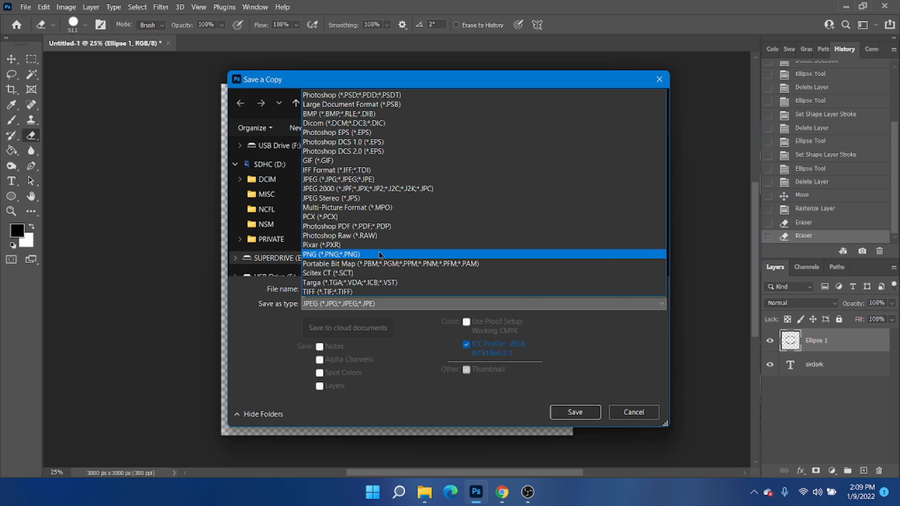
click(380, 254)
text(Watermark)
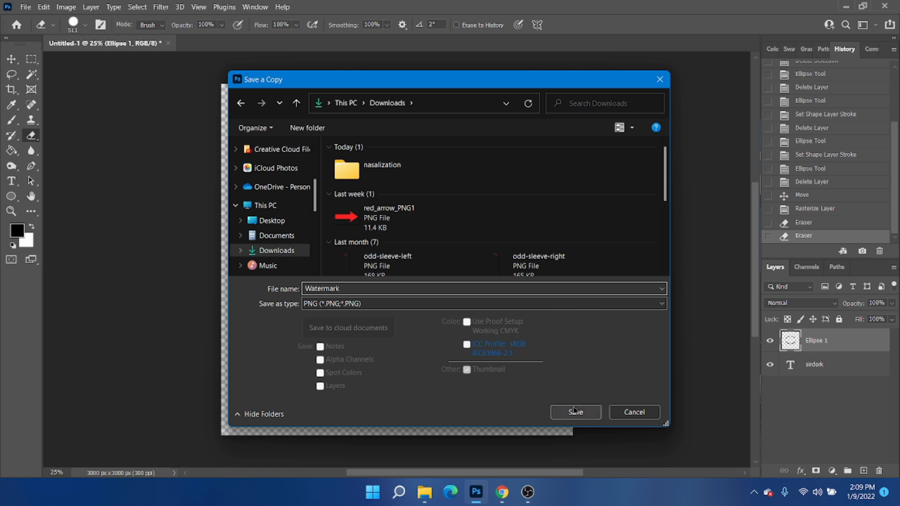
click(575, 412)
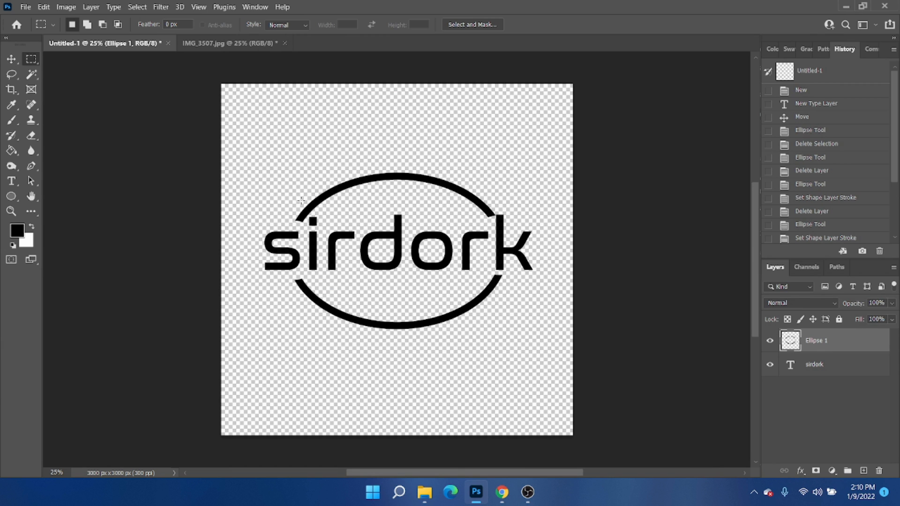
- Paste the logo onto the IMG_3507.jpg photo and invert it to white
key(ctrl+a)
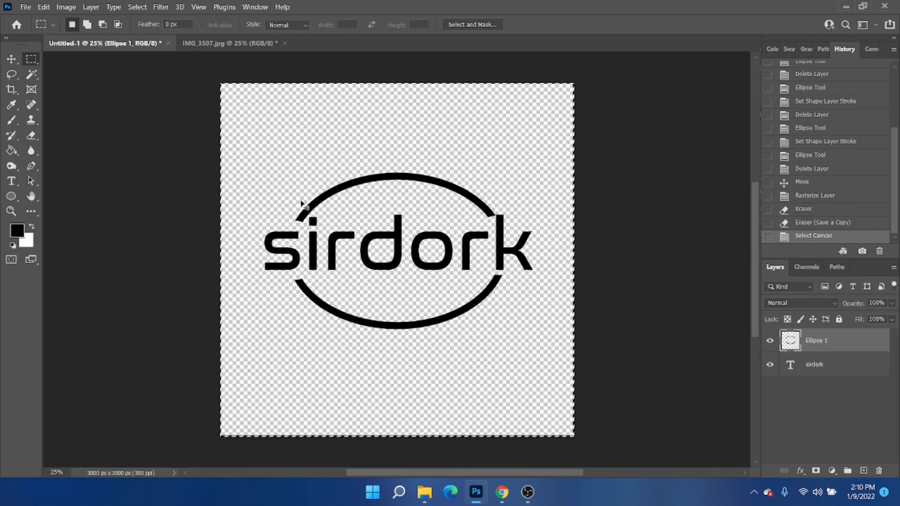
click(207, 43)
key(ctrl+v)
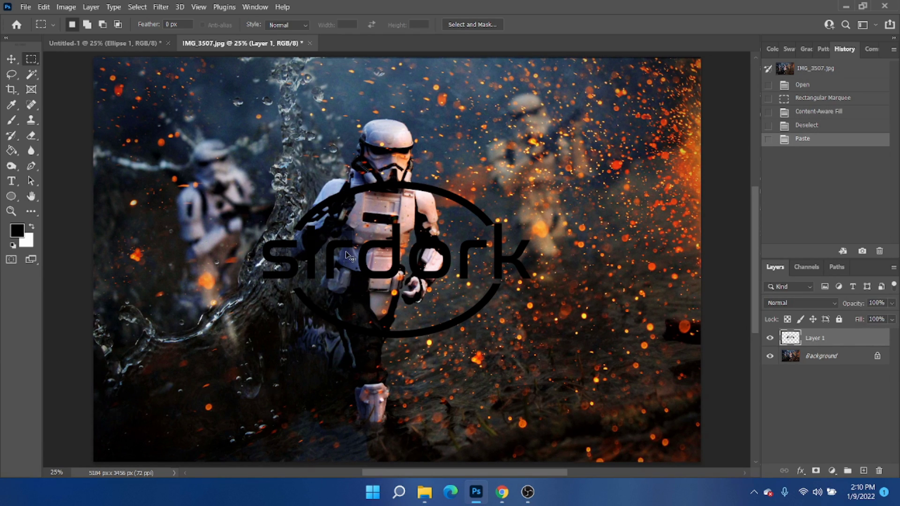
key(ctrl+i)
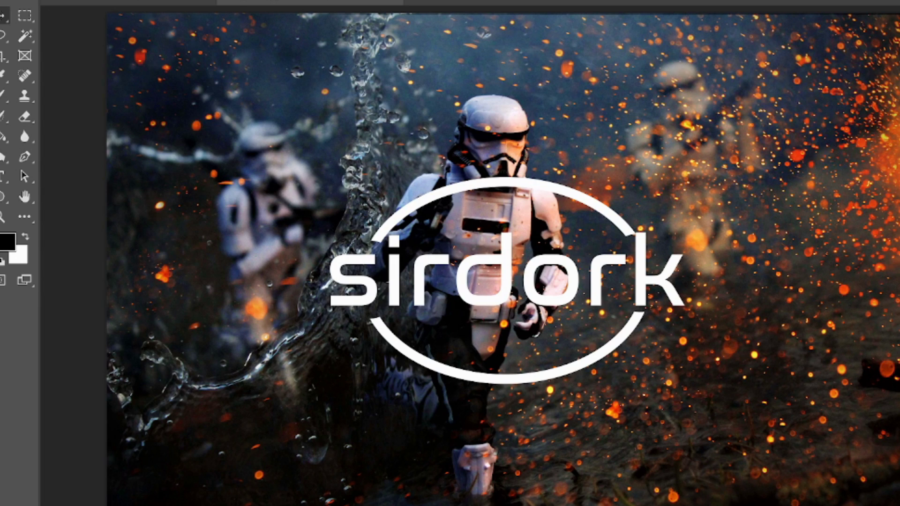
- Scale the logo to about 27%, place it bottom-left, and set 45% opacity
click(43, 7)
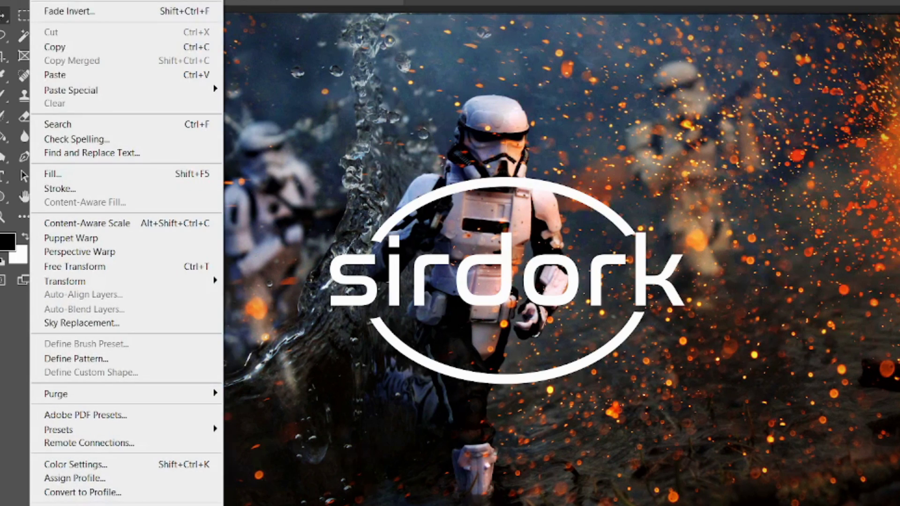
mouse_move(99, 281)
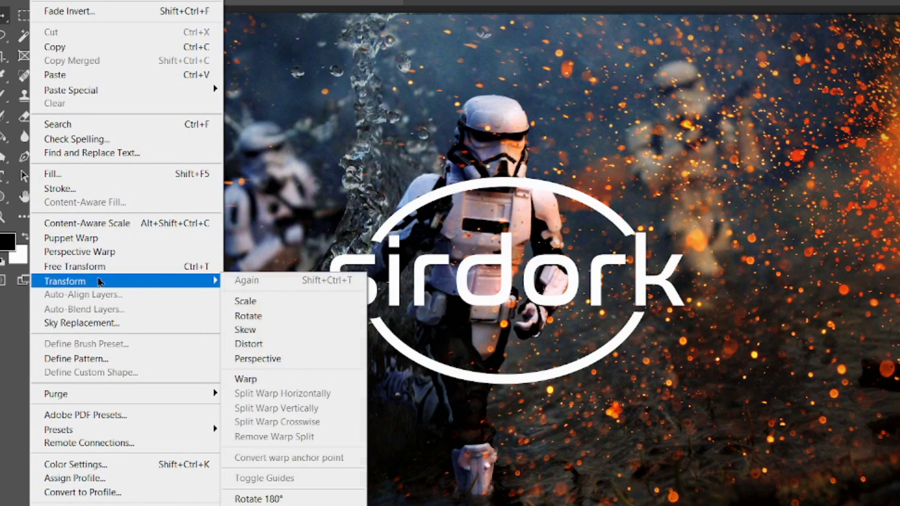
click(244, 301)
drag(318, 170, 499, 306)
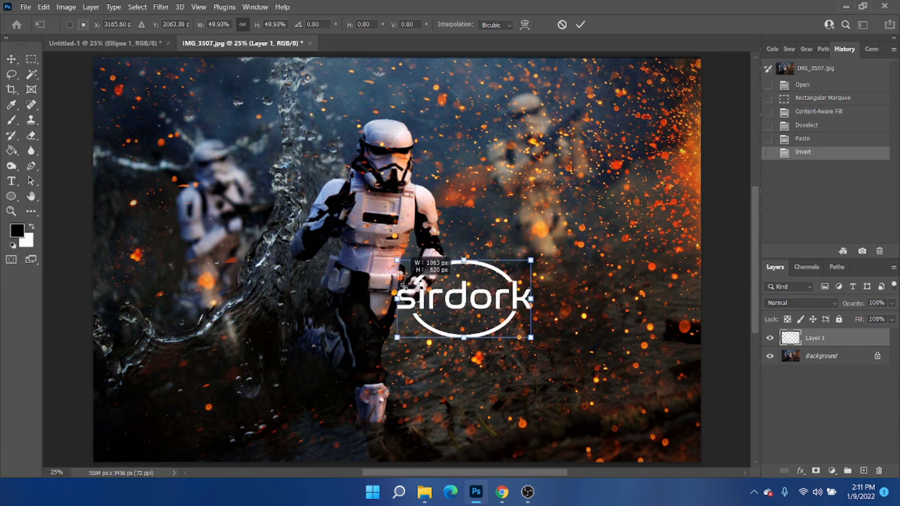
drag(403, 286, 455, 294)
drag(496, 320, 138, 440)
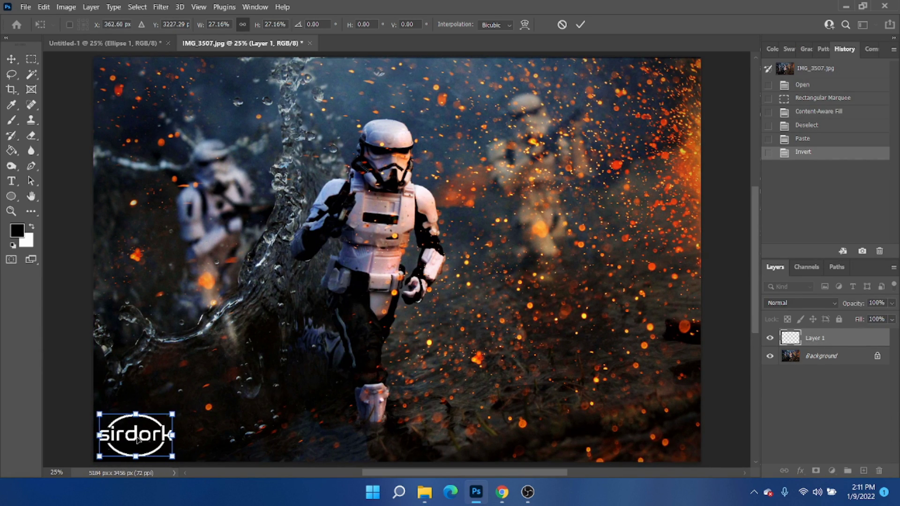
key(Return)
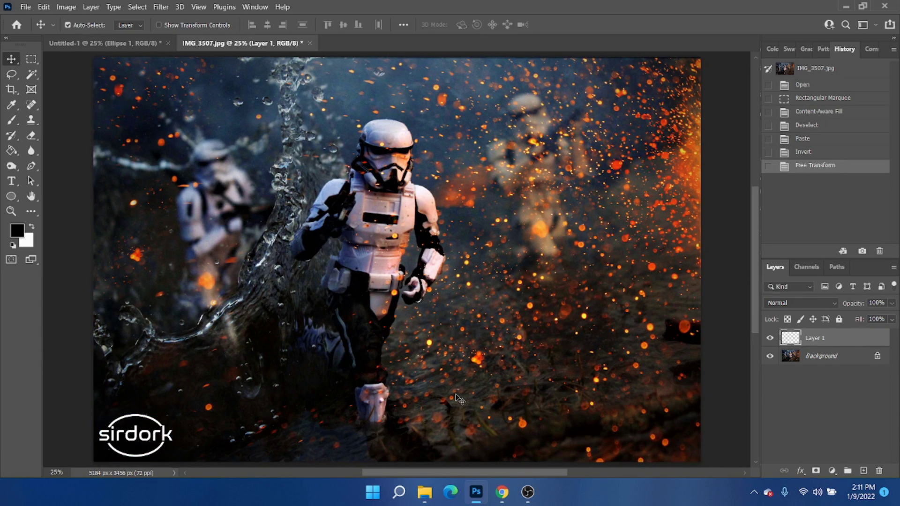
click(893, 304)
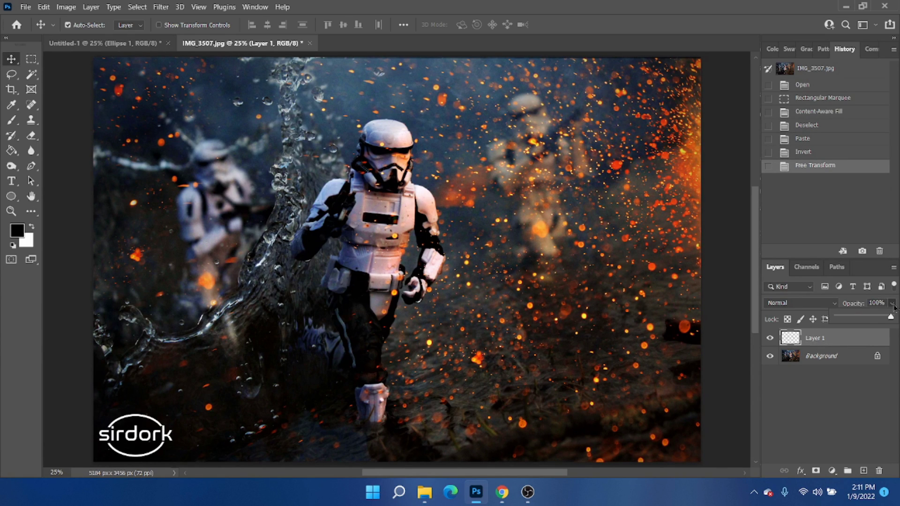
click(862, 320)
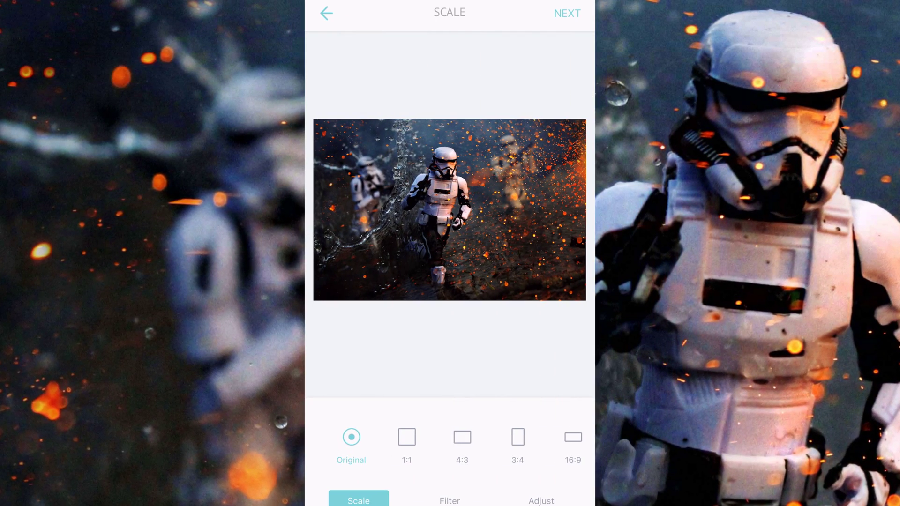
- Add the BELIEVE tag template from the Tag watermark styles to the photo
click(483, 500)
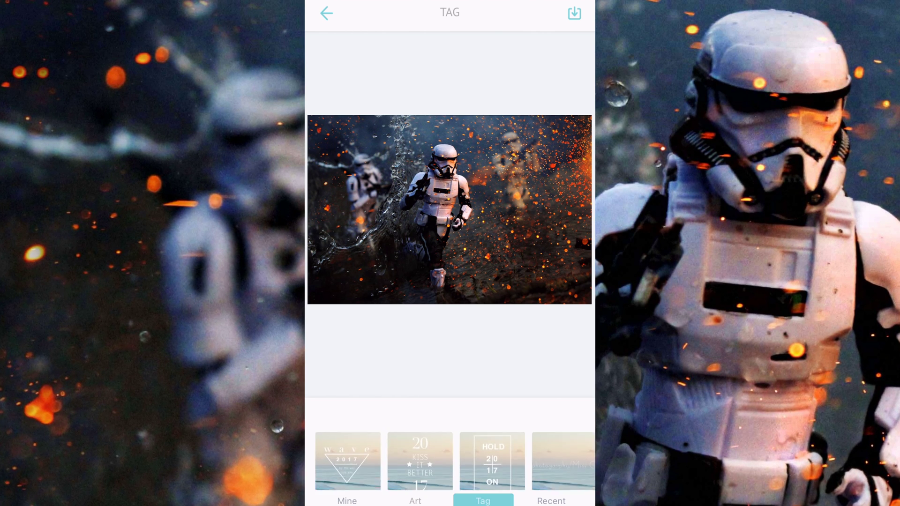
scroll(450, 444, right, 5)
scroll(450, 445, right, 5)
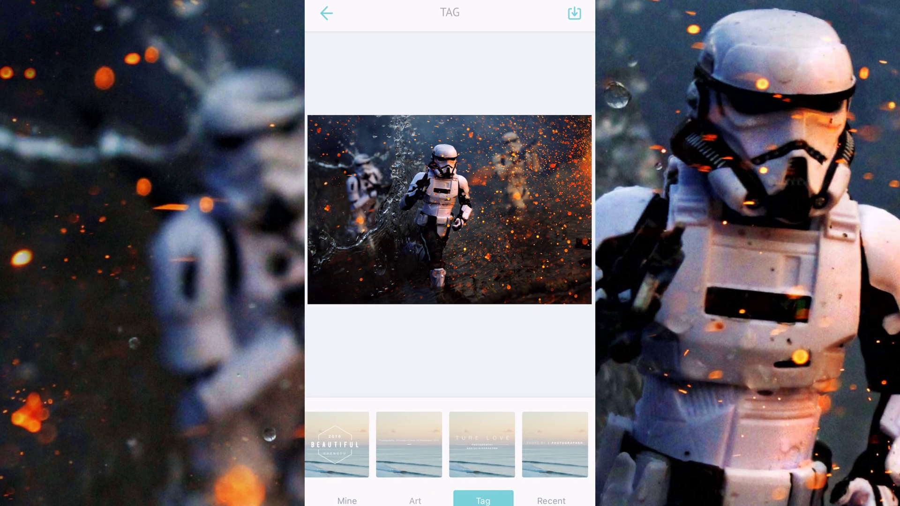
click(399, 445)
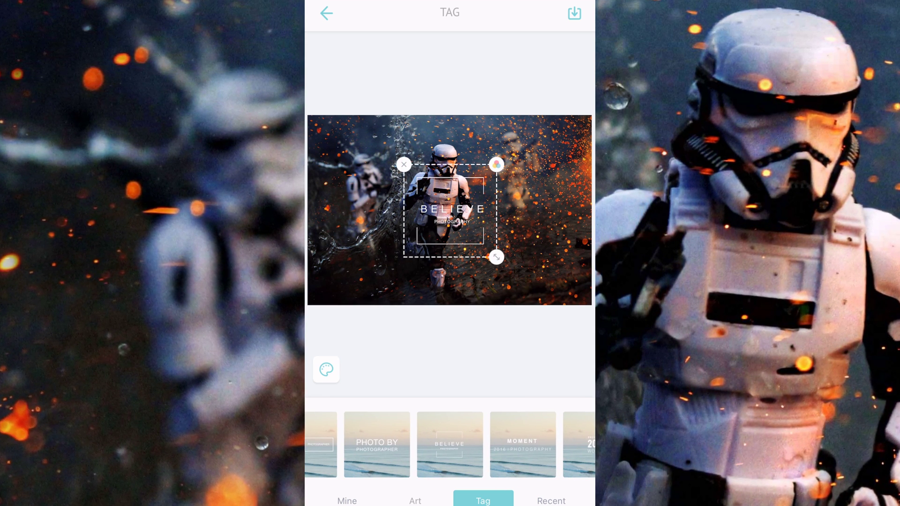
- Change the tag text to SIRDORK and move it toward the bottom-left corner
text(Si)
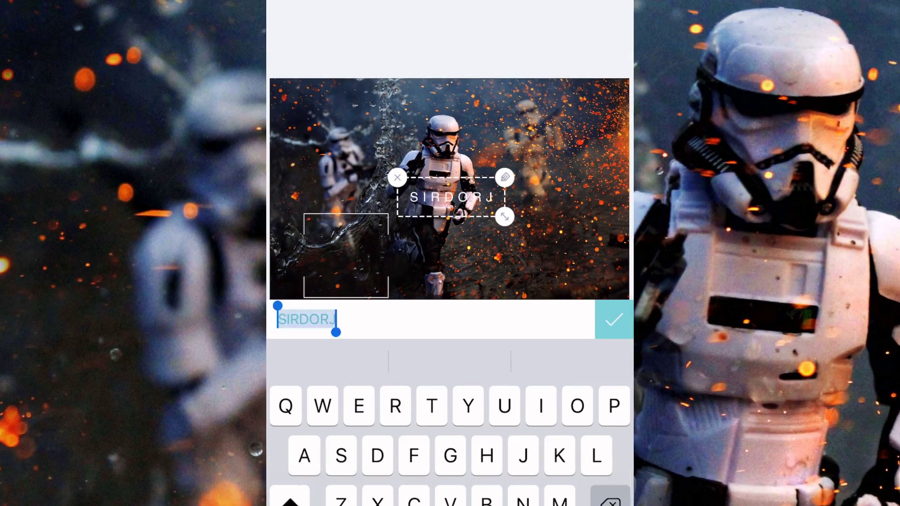
text(K)
click(601, 314)
click(367, 255)
drag(364, 257, 336, 277)
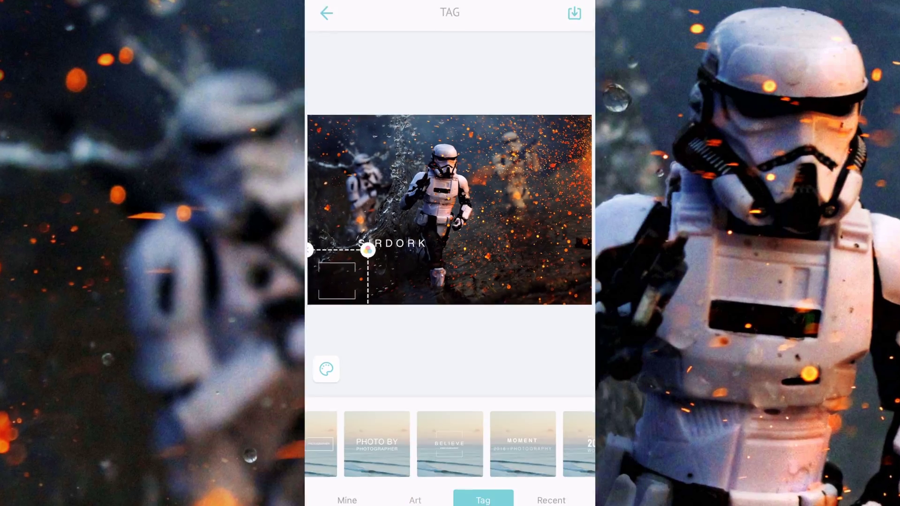